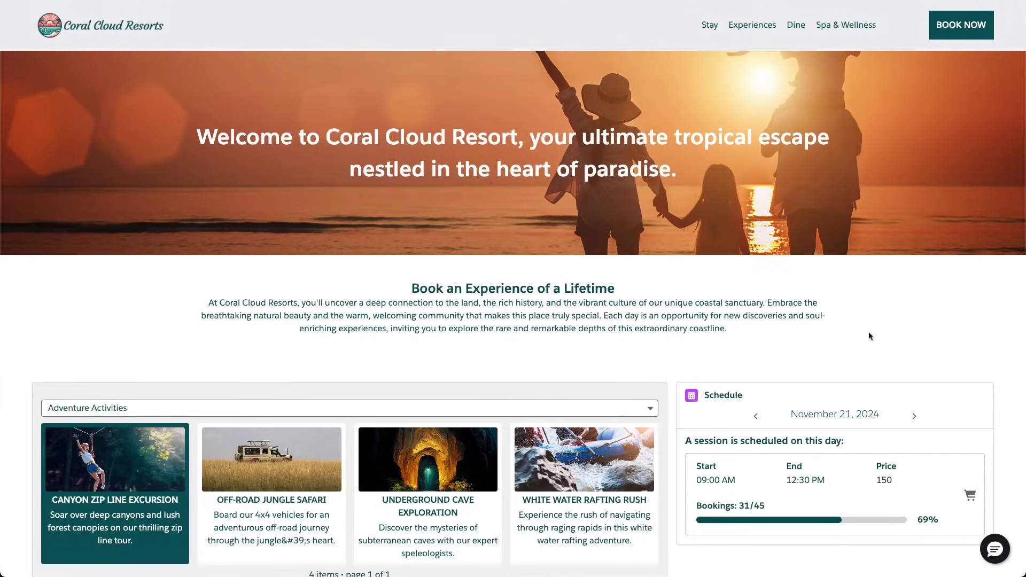
Ask the resort's chat agent 'can i book a session for canyon zip line excursion'.
left_click(993, 545)
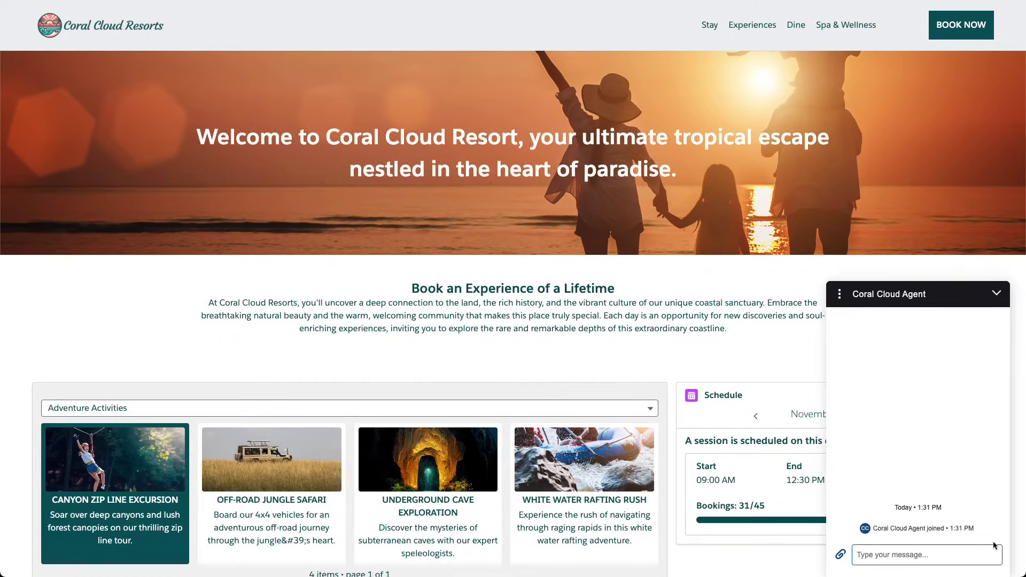
type("can i book a session for canyon zi")
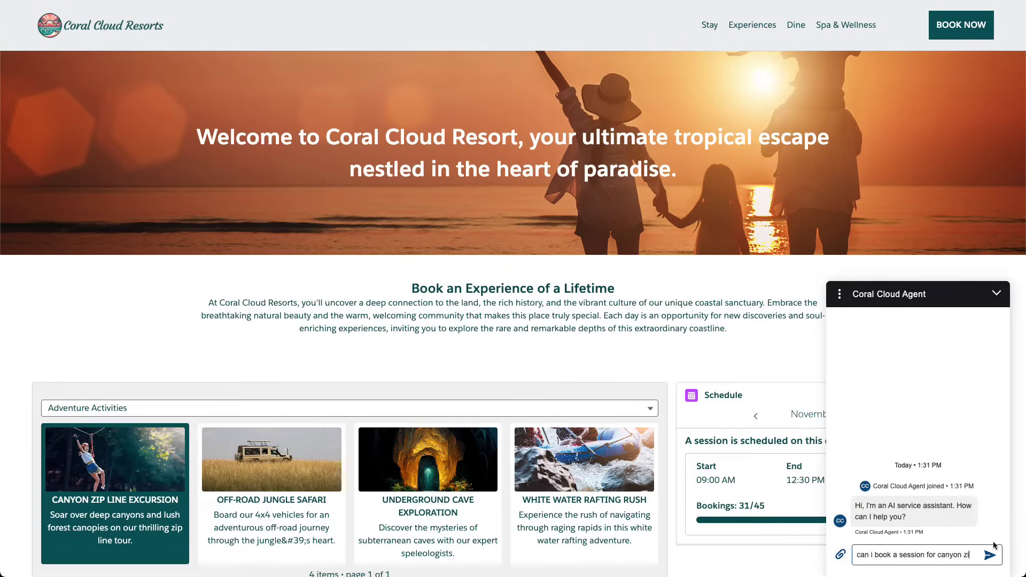
type("p line excursion")
key("Return")
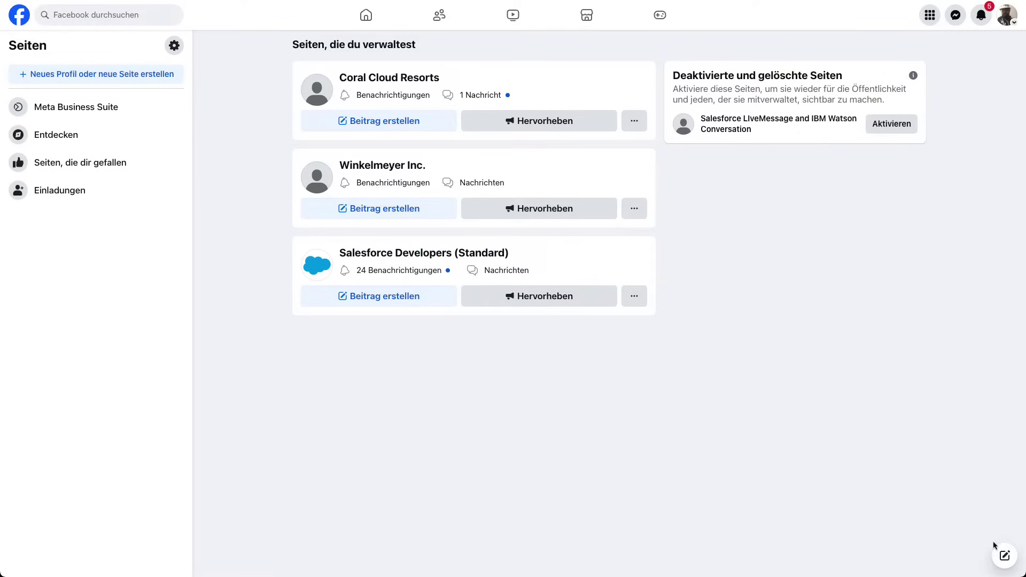
Send 'hello' to the Coral Cloud Resorts page in a new Messenger conversation.
left_click(1005, 557)
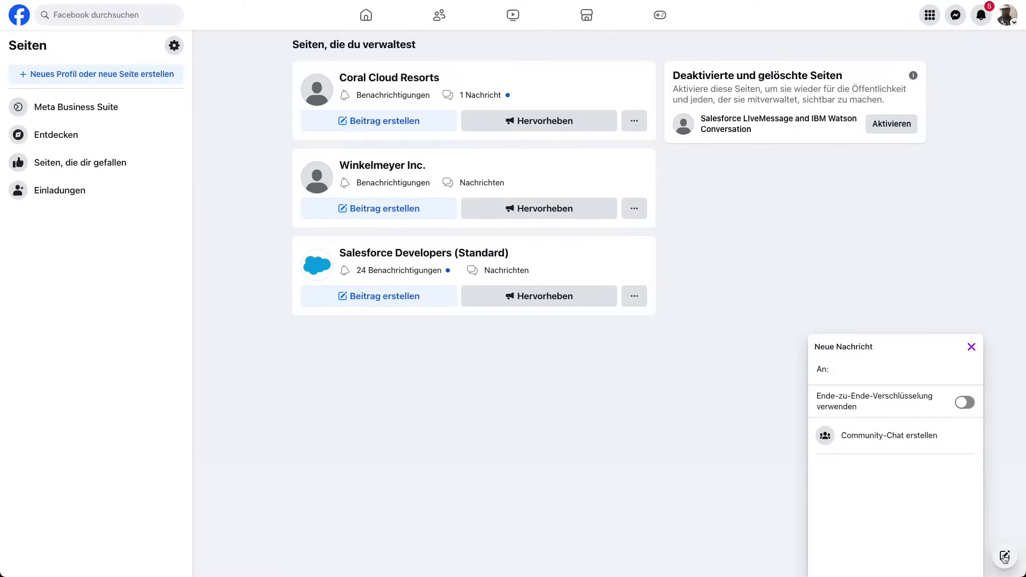
type("coral c")
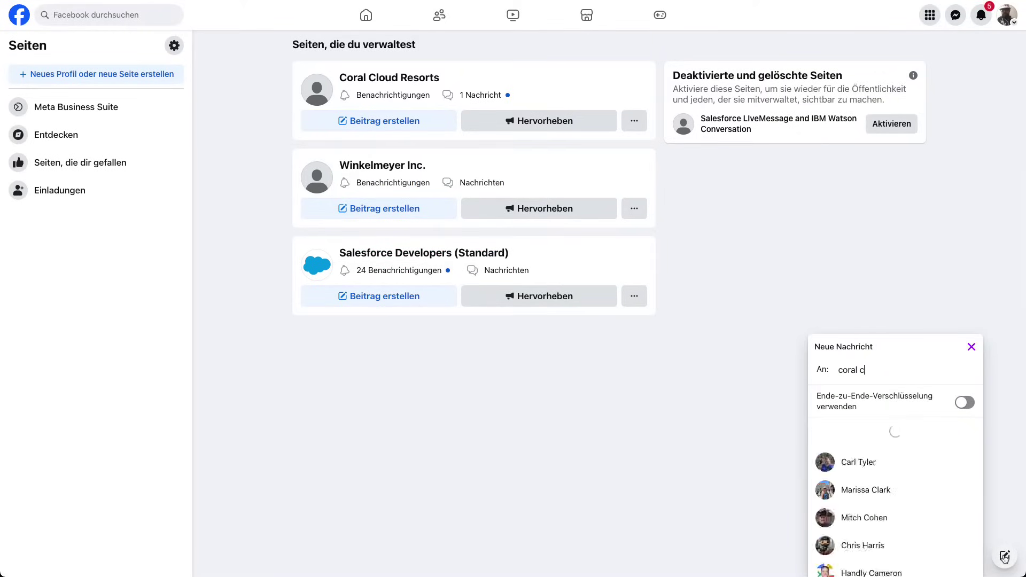
type("loud")
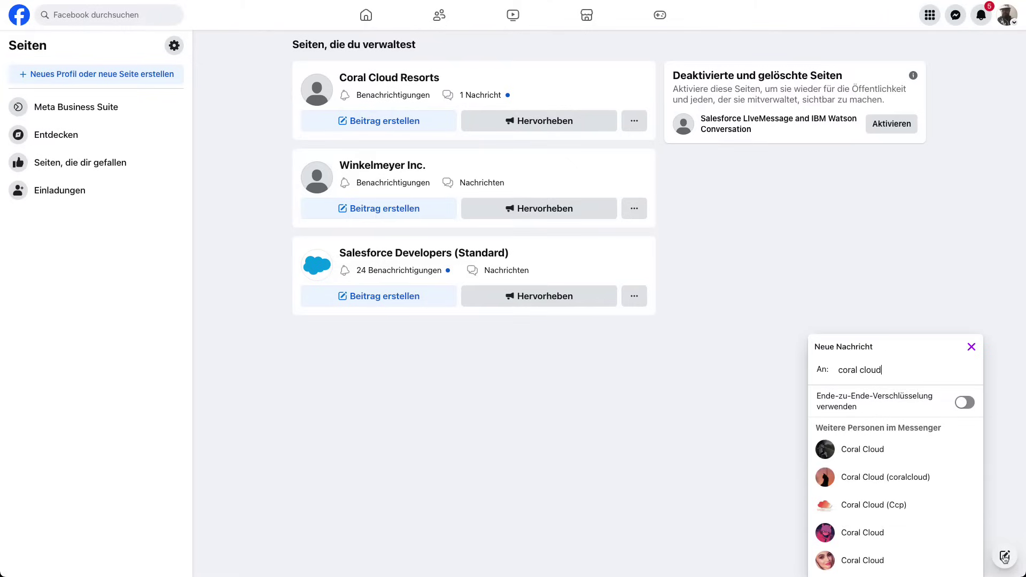
type(" res")
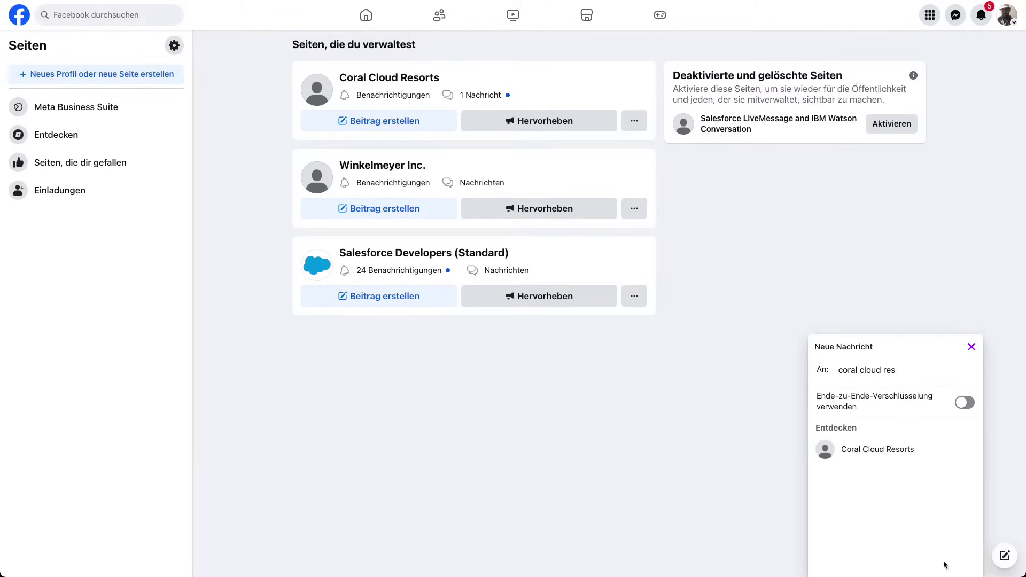
left_click(887, 452)
type("hello")
key("Return")
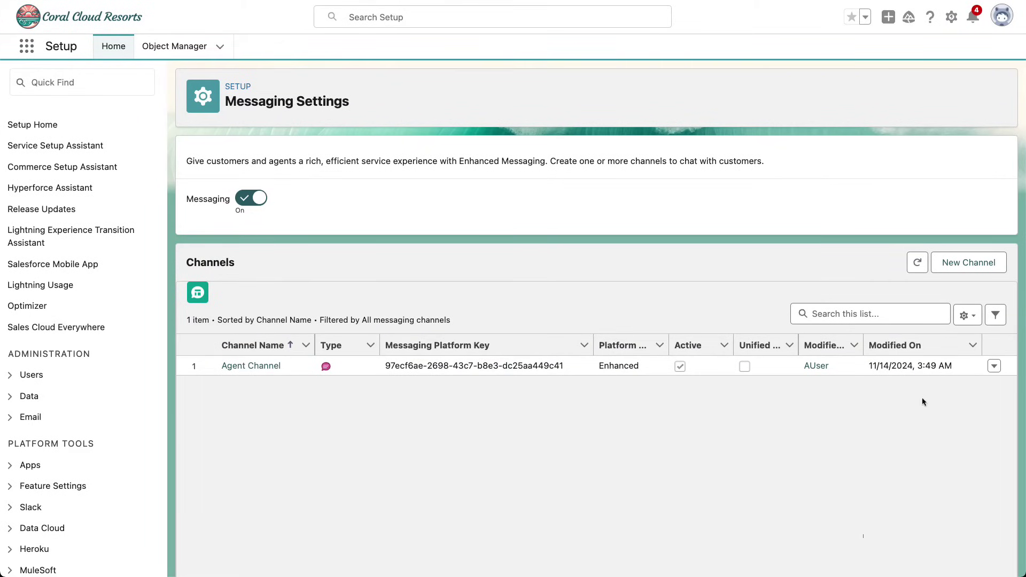
Start a new Facebook Messenger messaging channel and accept the Enhanced Messaging terms.
left_click(951, 272)
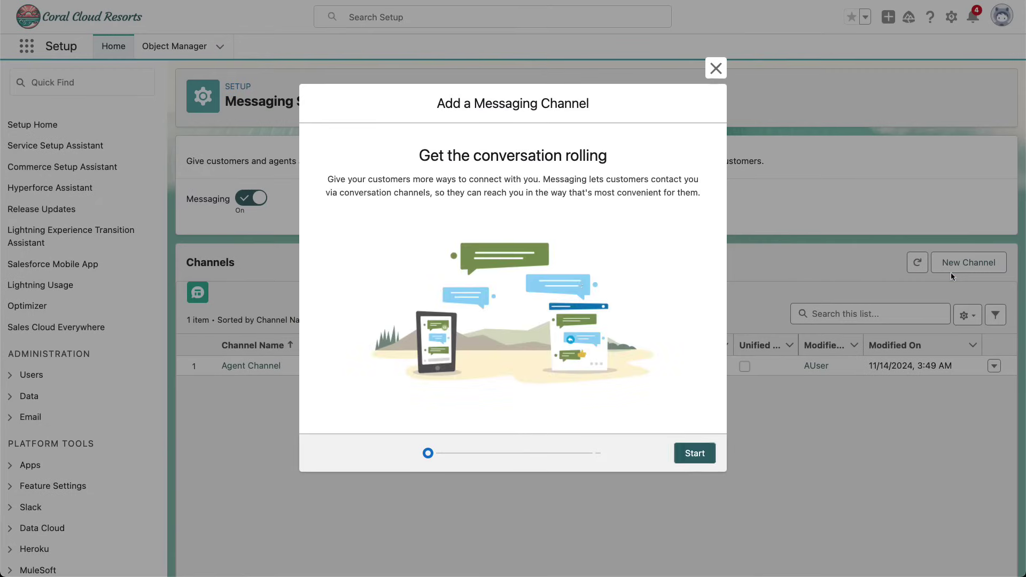
left_click(700, 455)
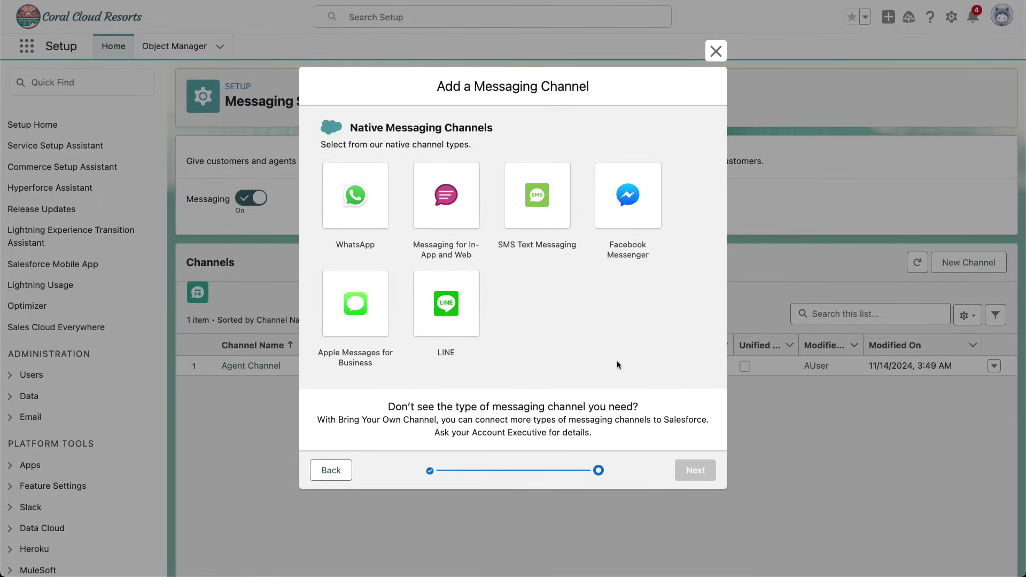
left_click(641, 219)
left_click(697, 474)
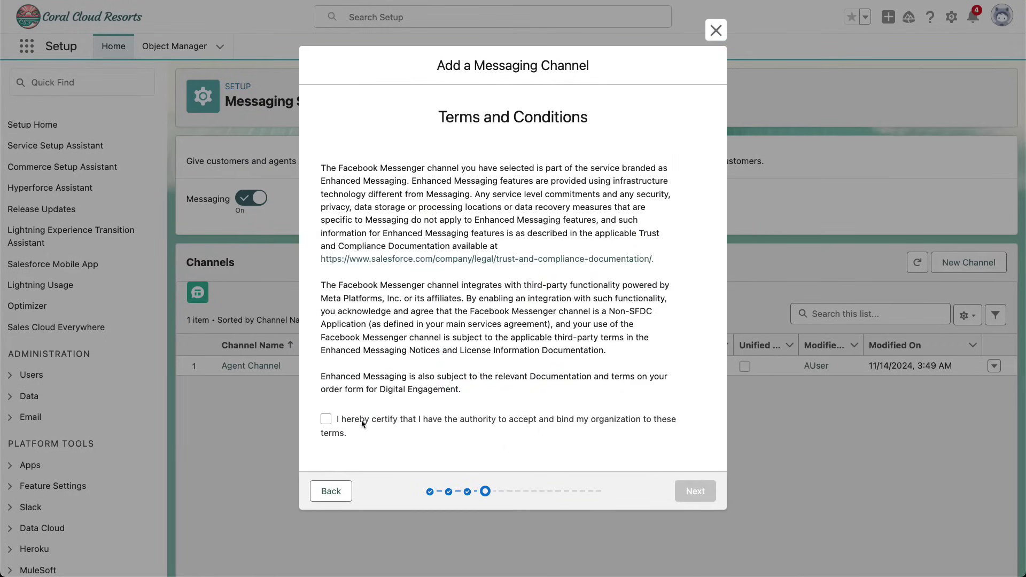
left_click(326, 419)
left_click(698, 491)
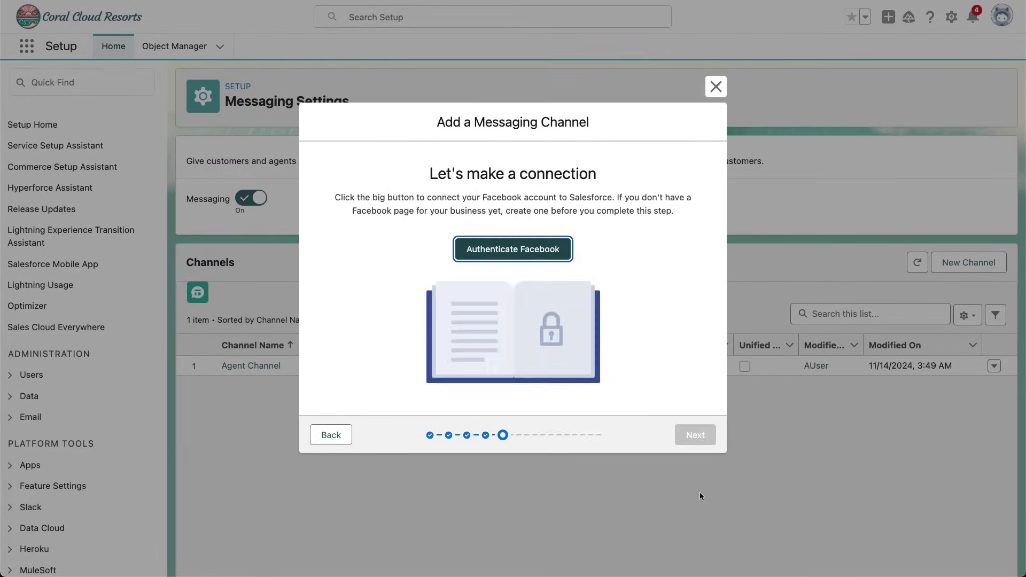
Authenticate with Facebook and select Coral Cloud Resorts as the messaging page.
left_click(514, 250)
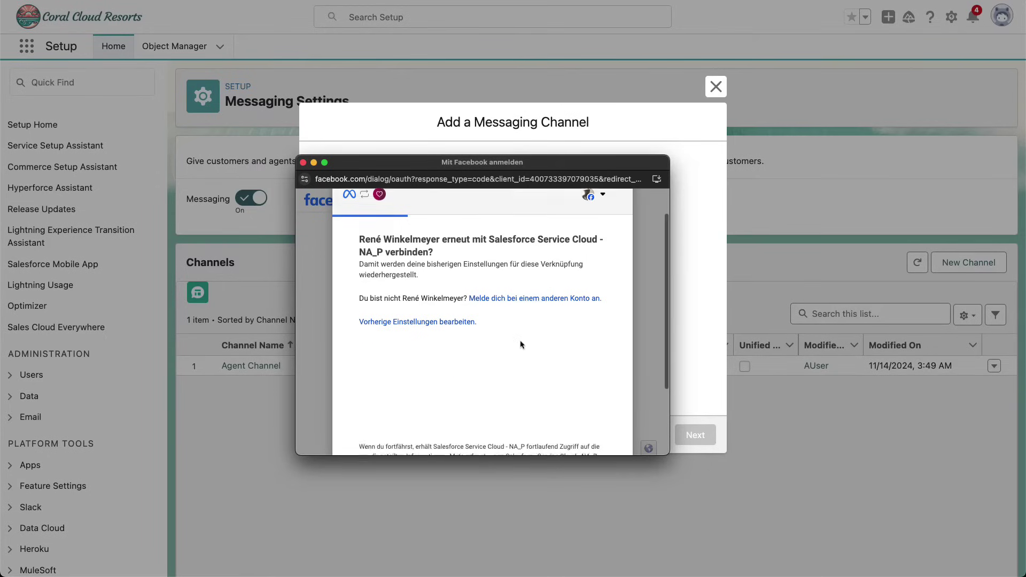
scroll(521, 344, "down", 3)
left_click(568, 406)
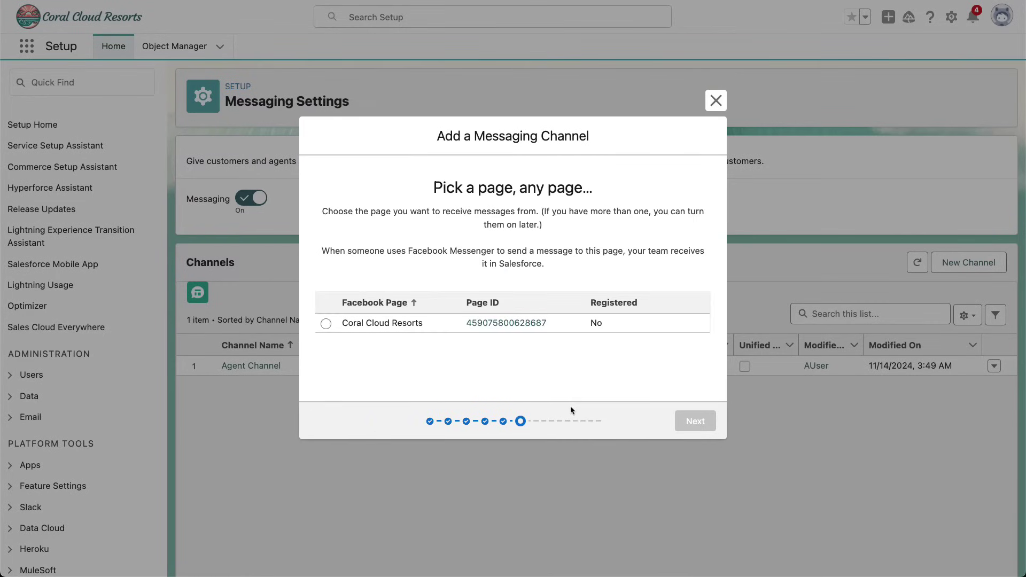
left_click(326, 323)
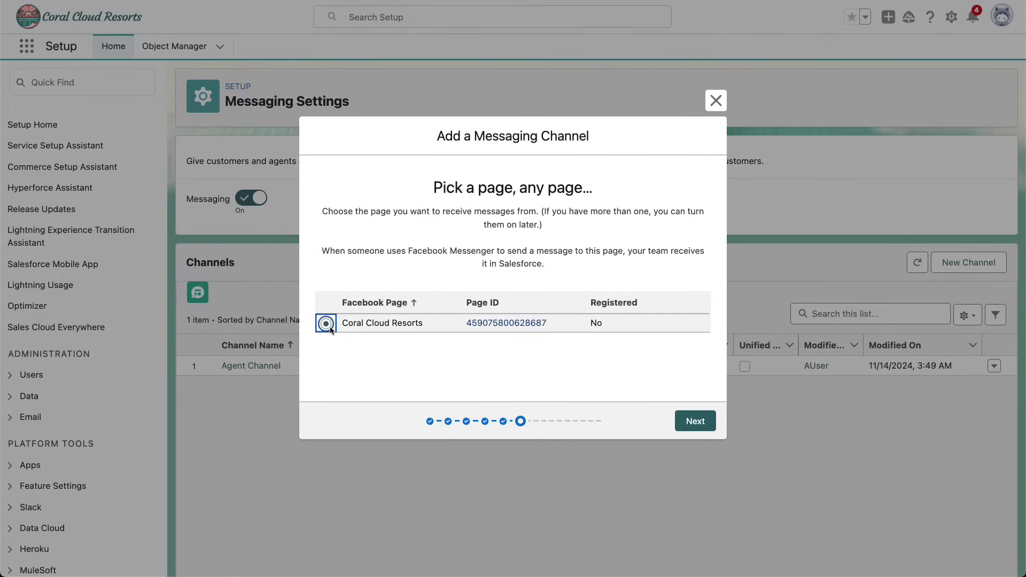
left_click(699, 422)
Skip the optional features, choose 'Set up routing later', and finish the channel.
left_click(700, 422)
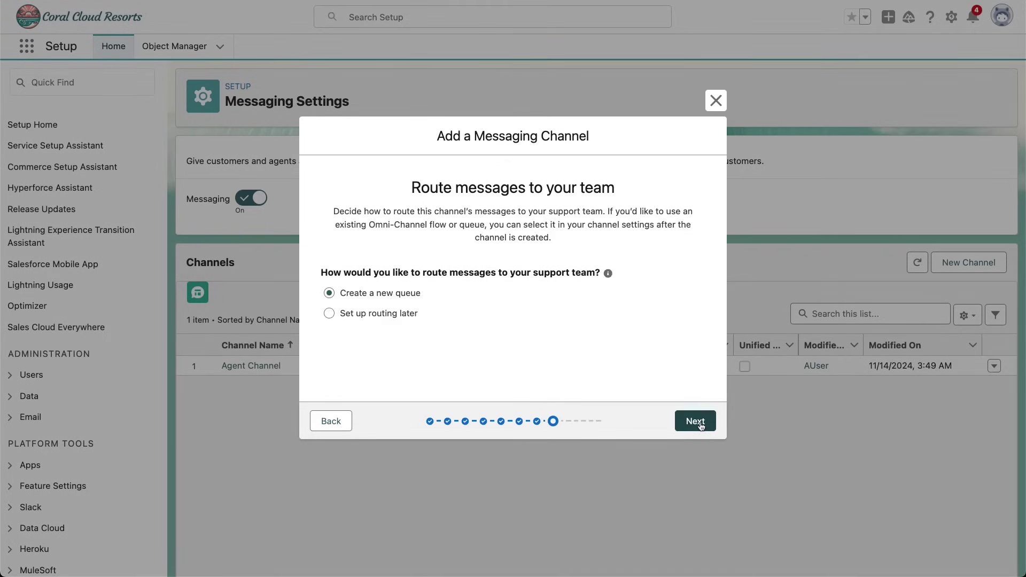
left_click(399, 315)
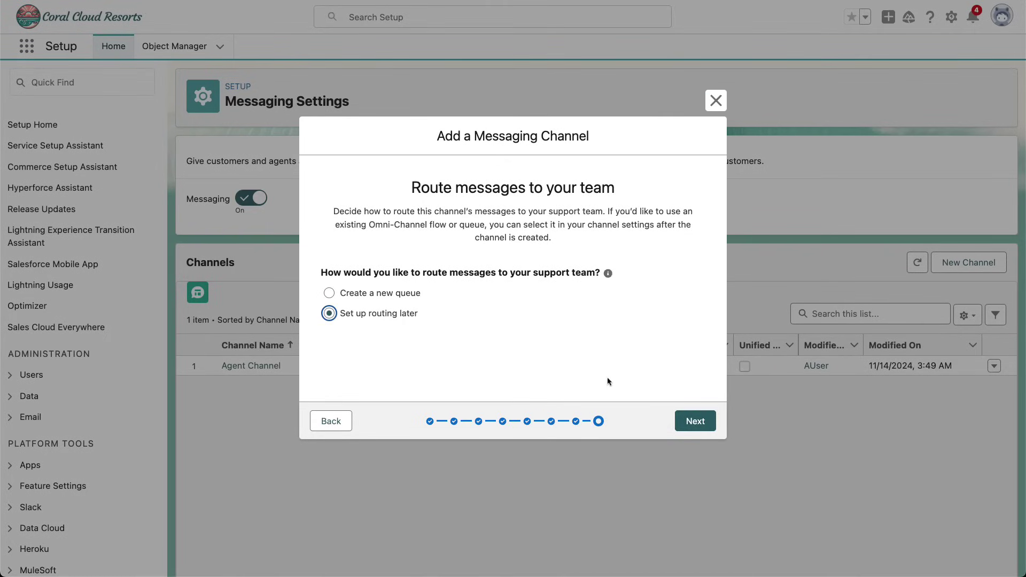
left_click(704, 422)
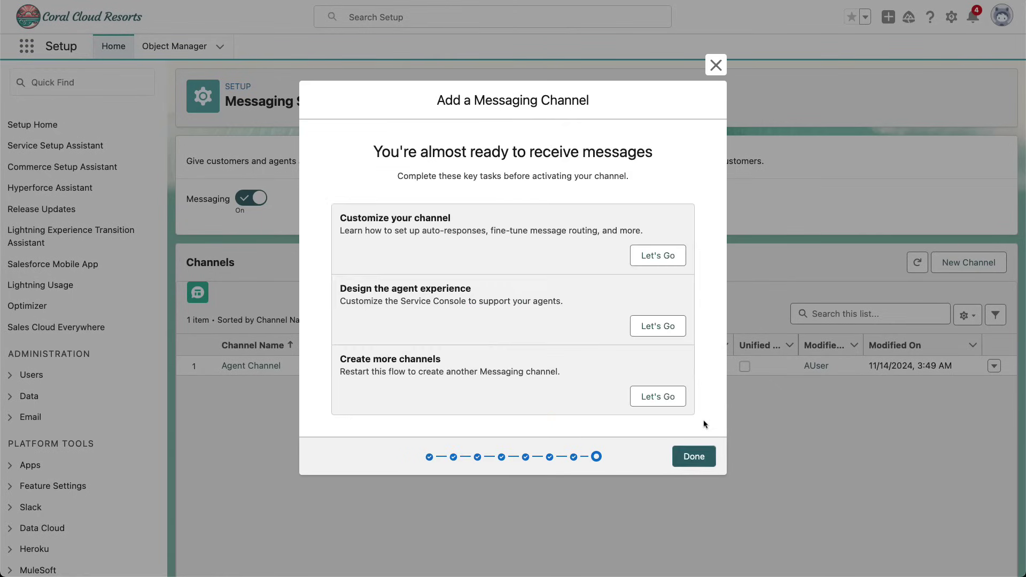
left_click(690, 457)
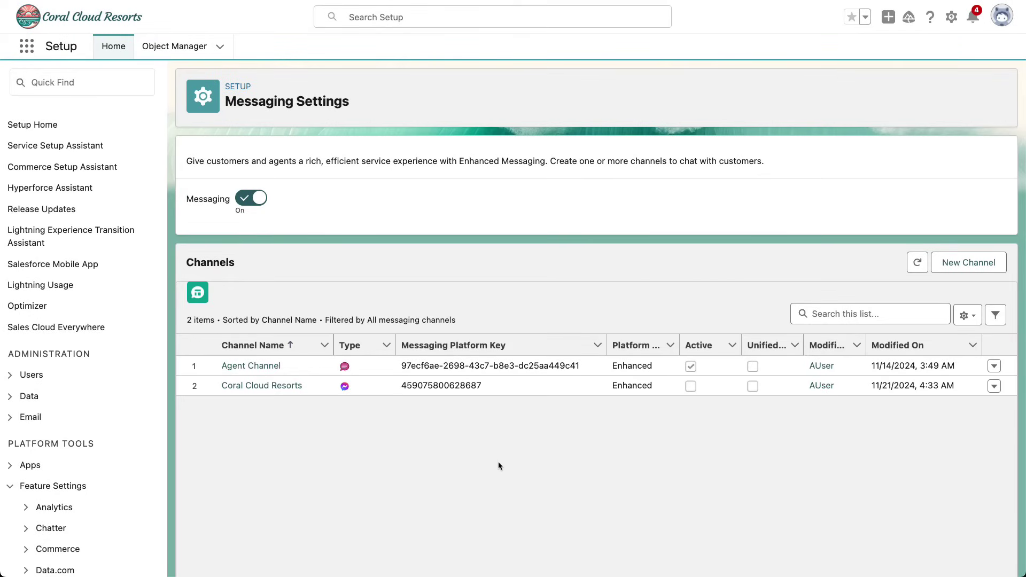
Change the Coral Cloud Resorts channel's Omni-Channel routing type to Omni-Flow.
left_click(257, 387)
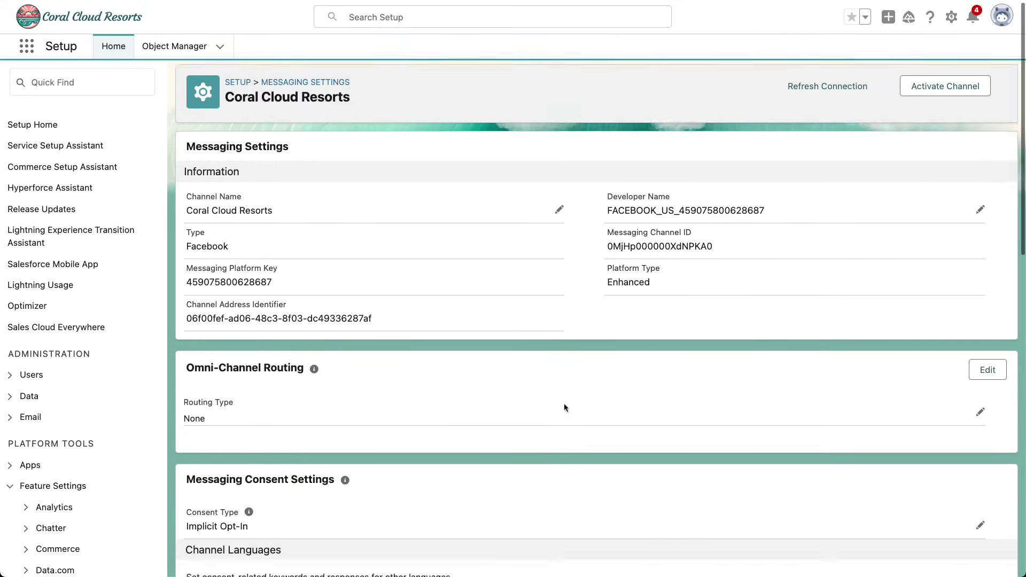
scroll(564, 407, "down", 3)
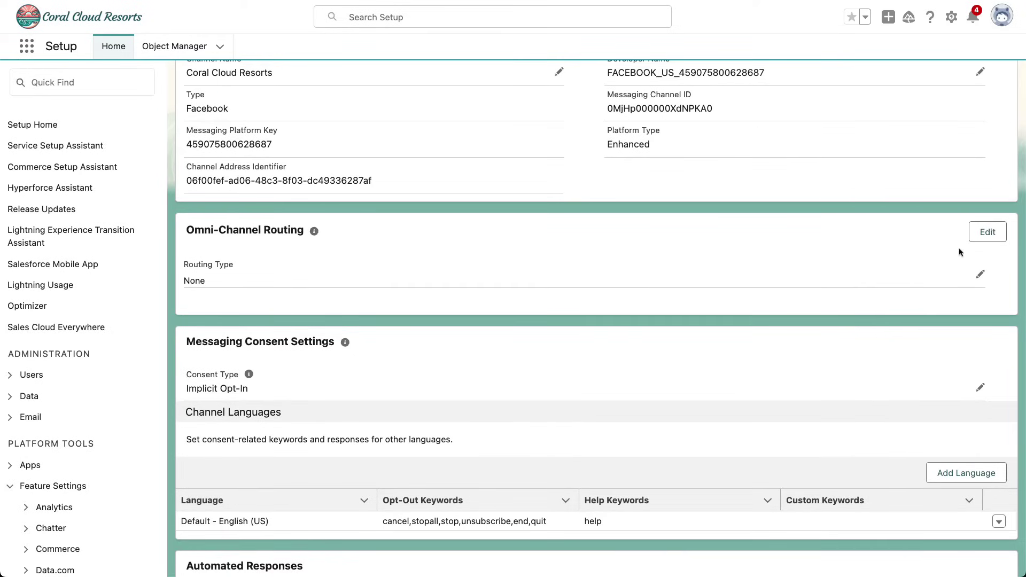
left_click(985, 234)
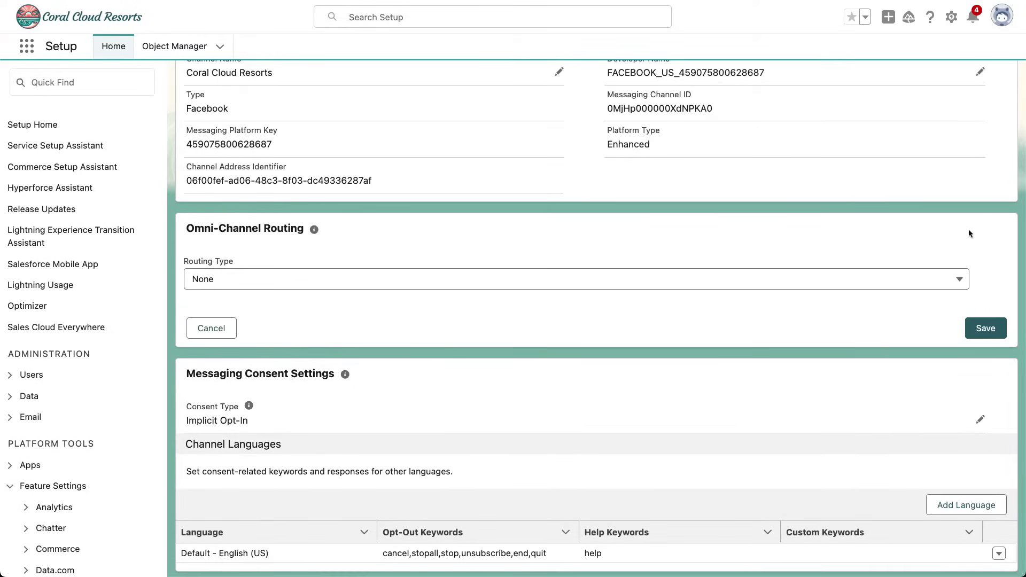
left_click(806, 277)
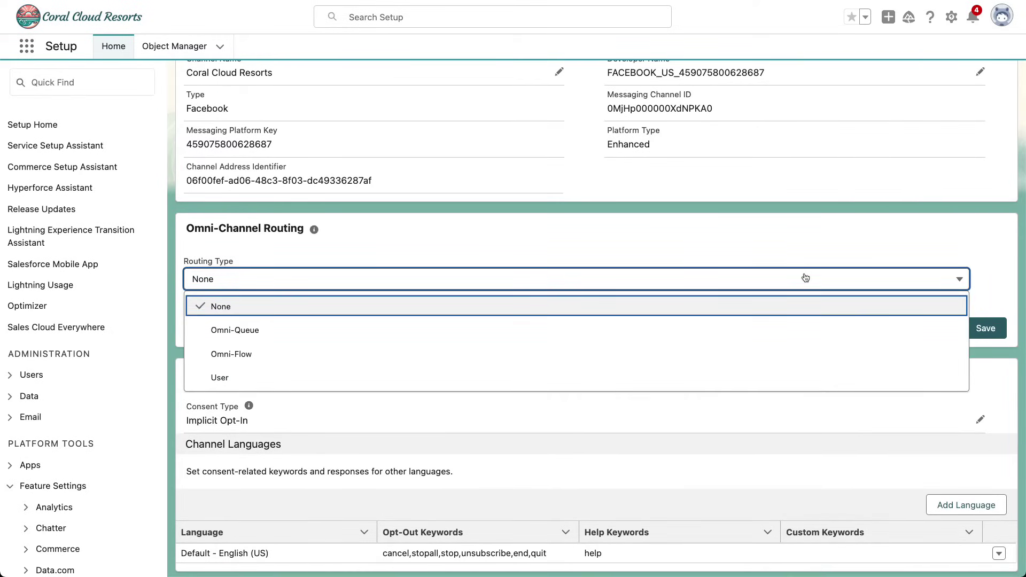
left_click(666, 355)
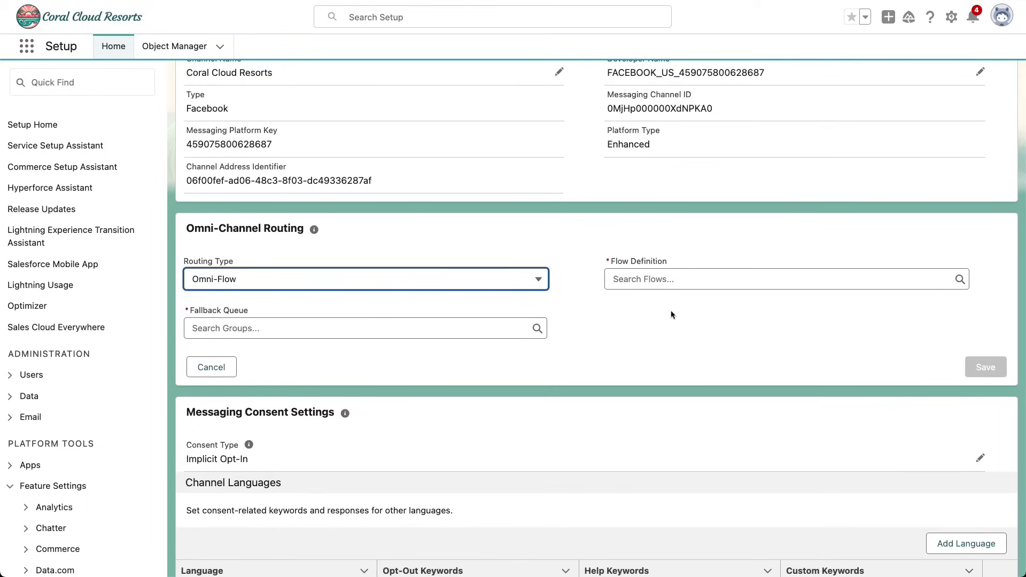
Select the Route to Agent flow with Messaging Queue as fallback, and save.
left_click(672, 282)
type("rou")
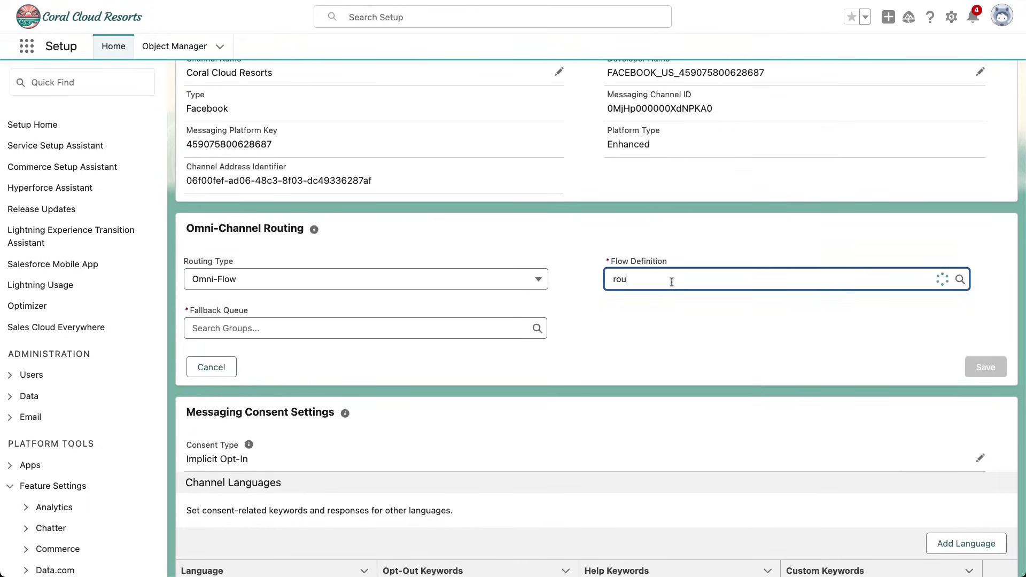
left_click(677, 307)
left_click(402, 328)
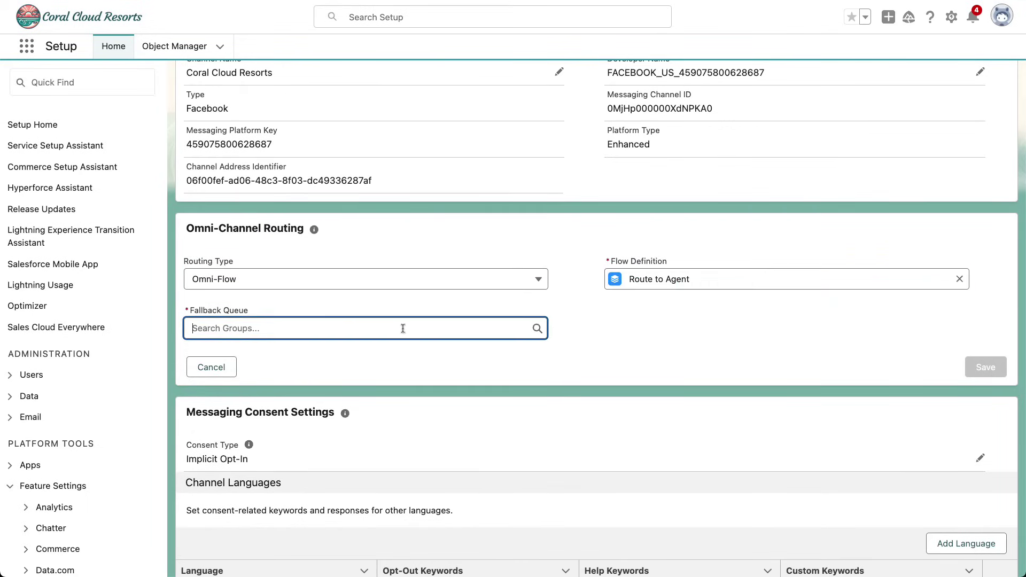
type("mes")
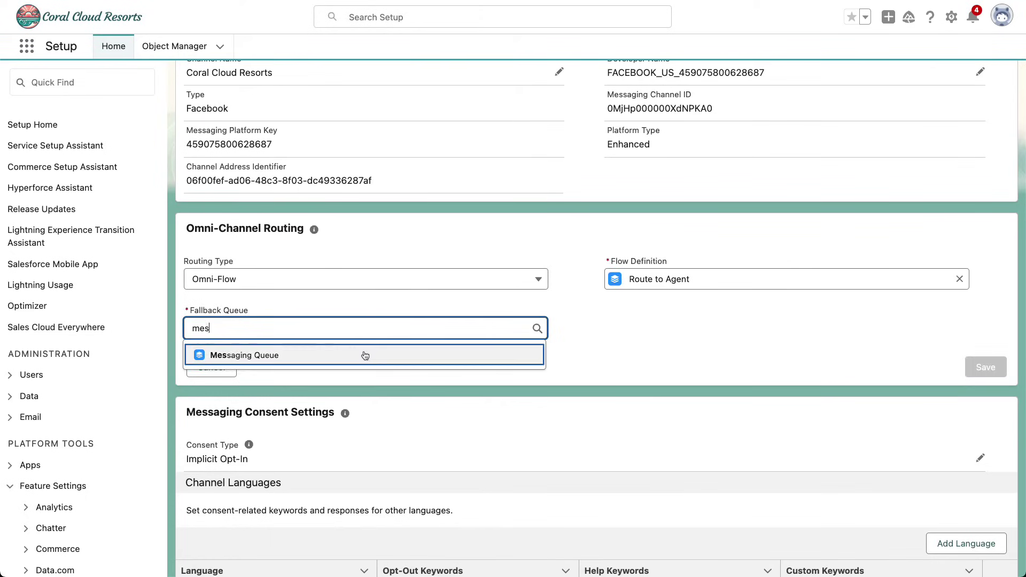
left_click(363, 355)
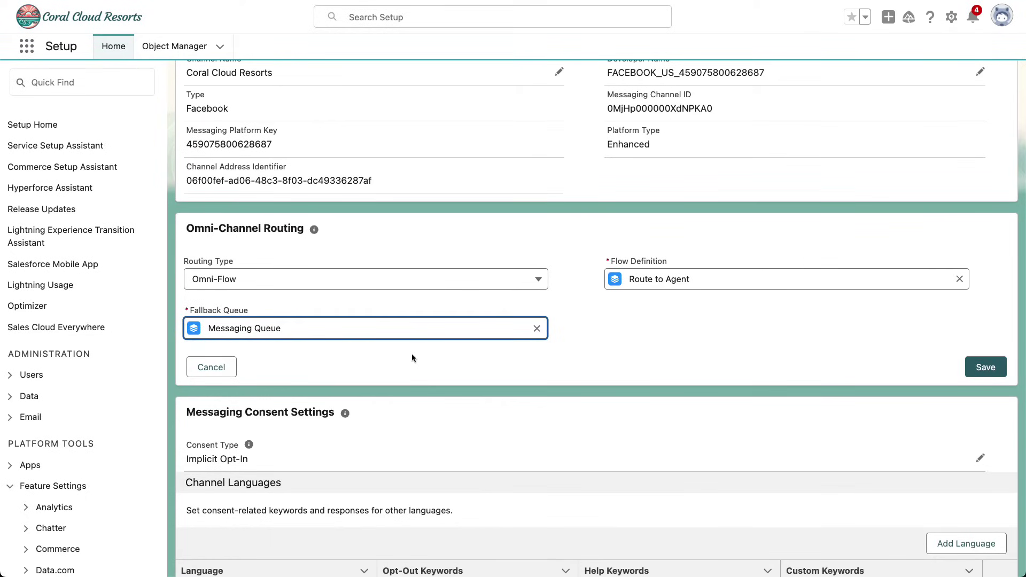
left_click(985, 368)
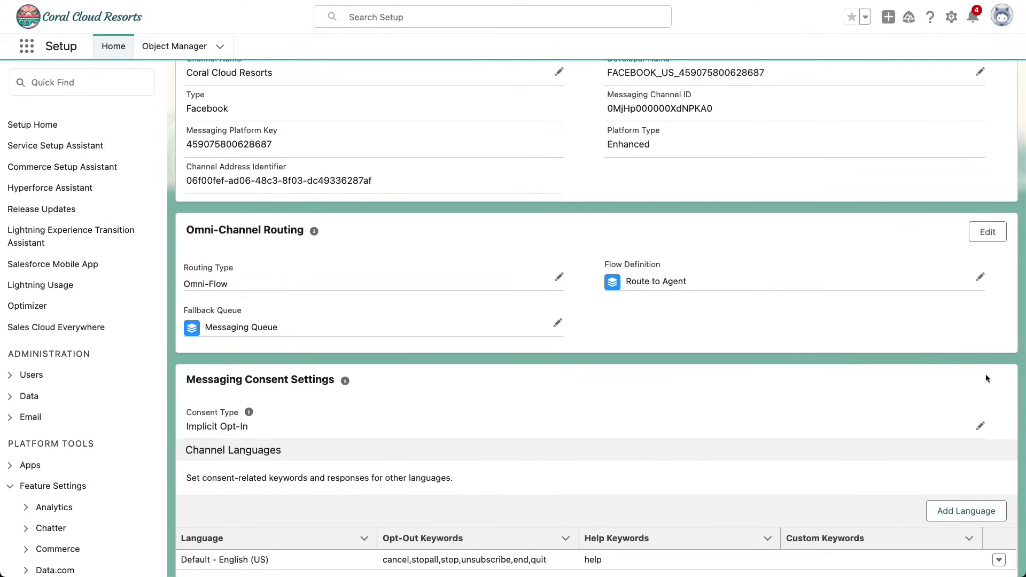
Activate the Coral Cloud Resorts channel and dismiss the activation notice.
scroll(985, 373, "up", 5)
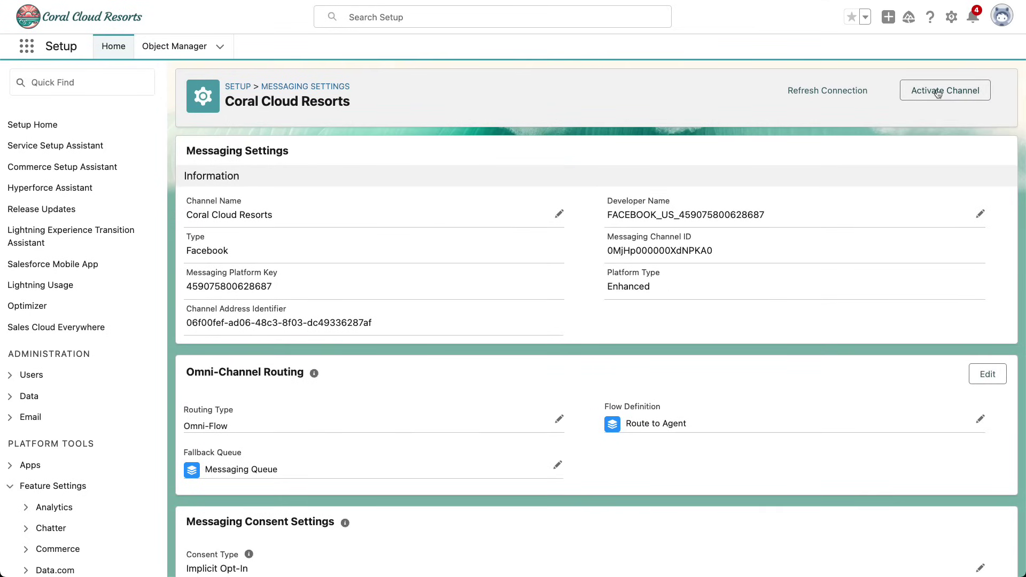
left_click(938, 92)
left_click(754, 333)
left_click(756, 337)
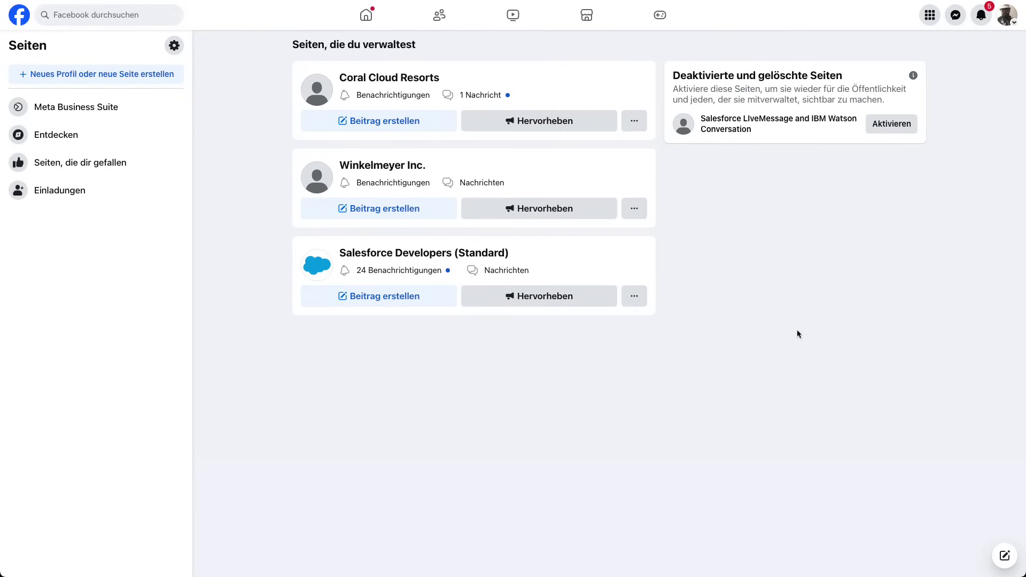
Message Coral Cloud Resorts 'hello', then 'can i book a session about zip line'.
left_click(1009, 556)
type("cora")
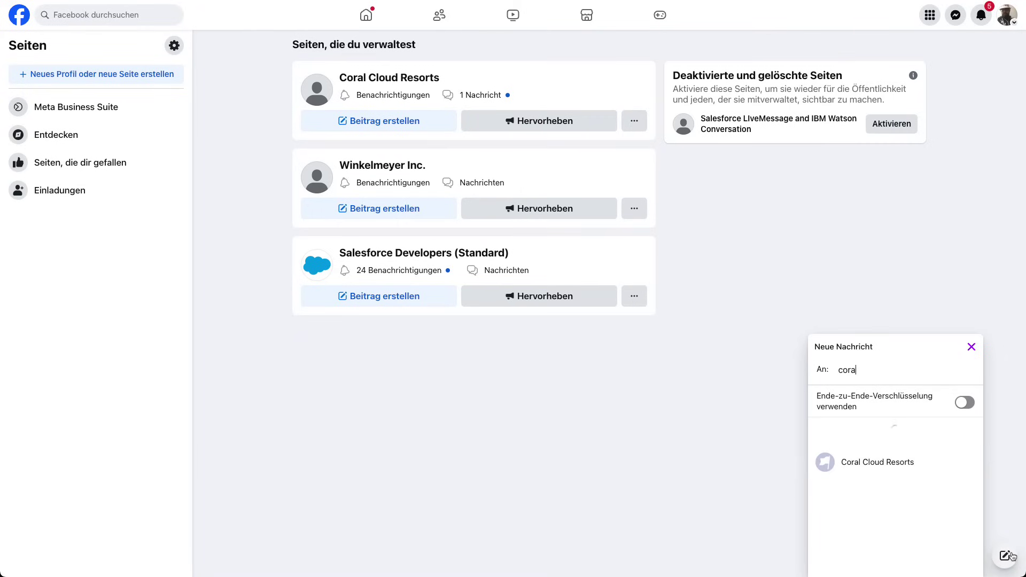
left_click(852, 442)
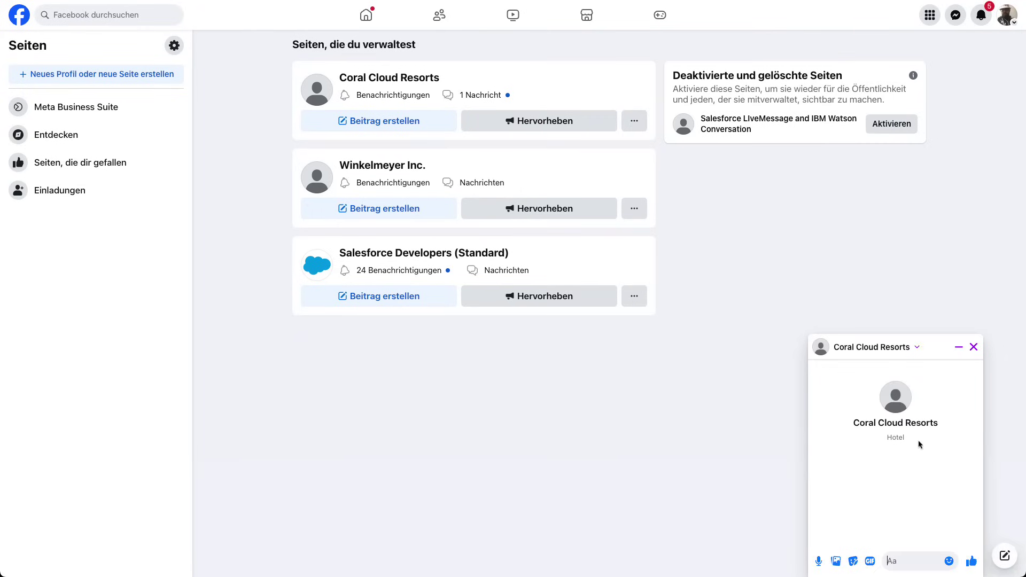
type("hello")
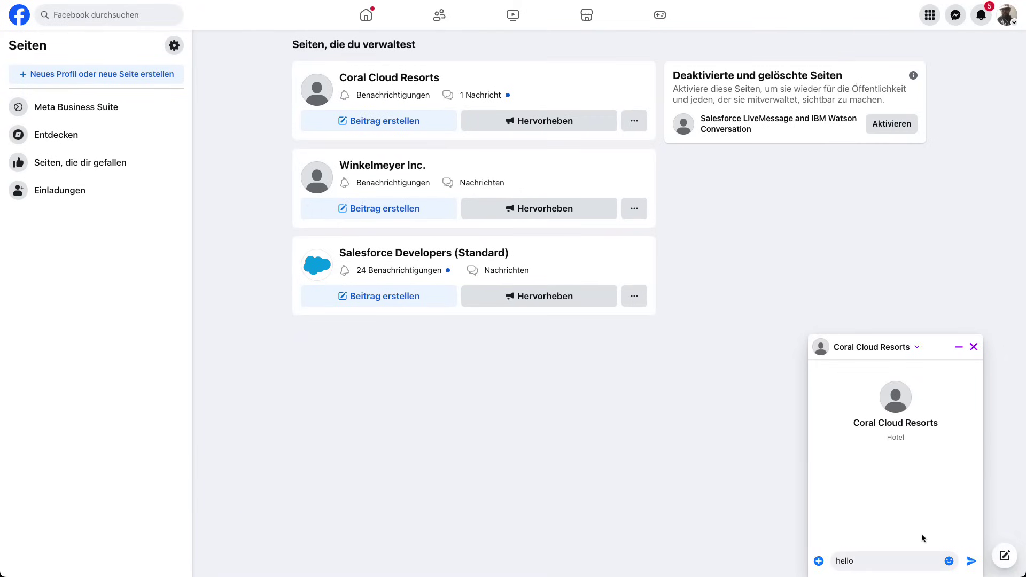
key("Return")
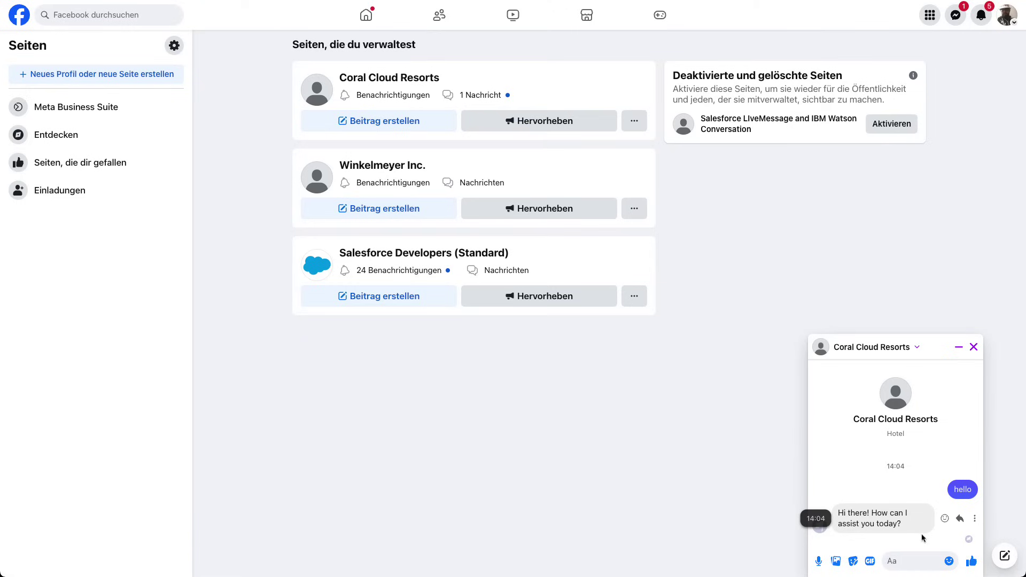
type("ca")
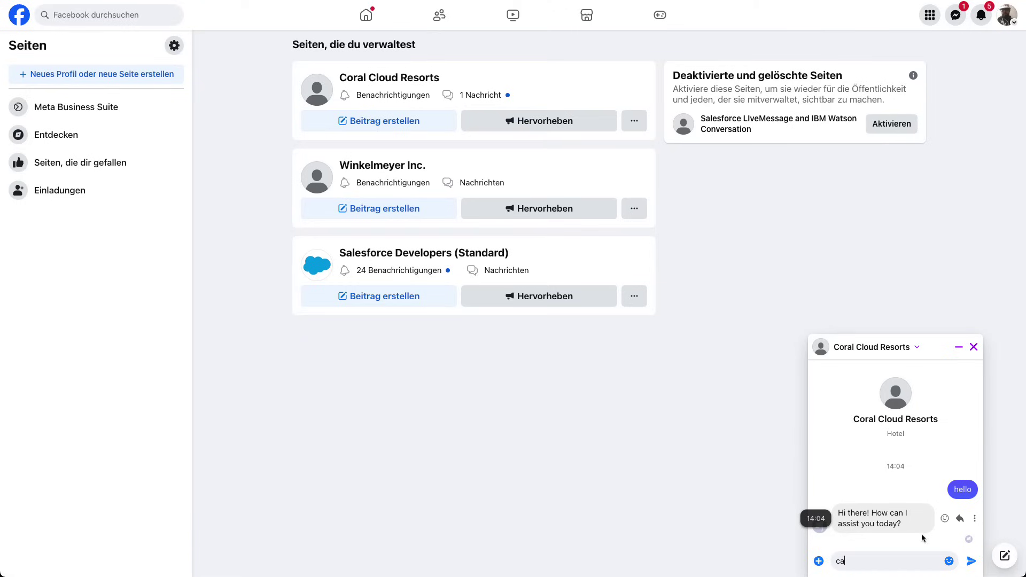
type("n i book a session about zip line")
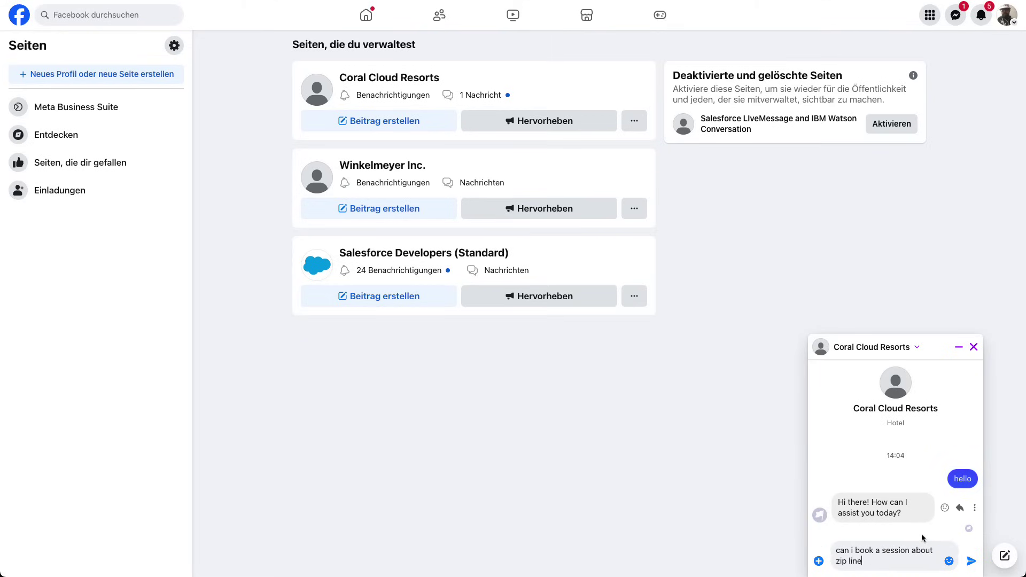
key("Return")
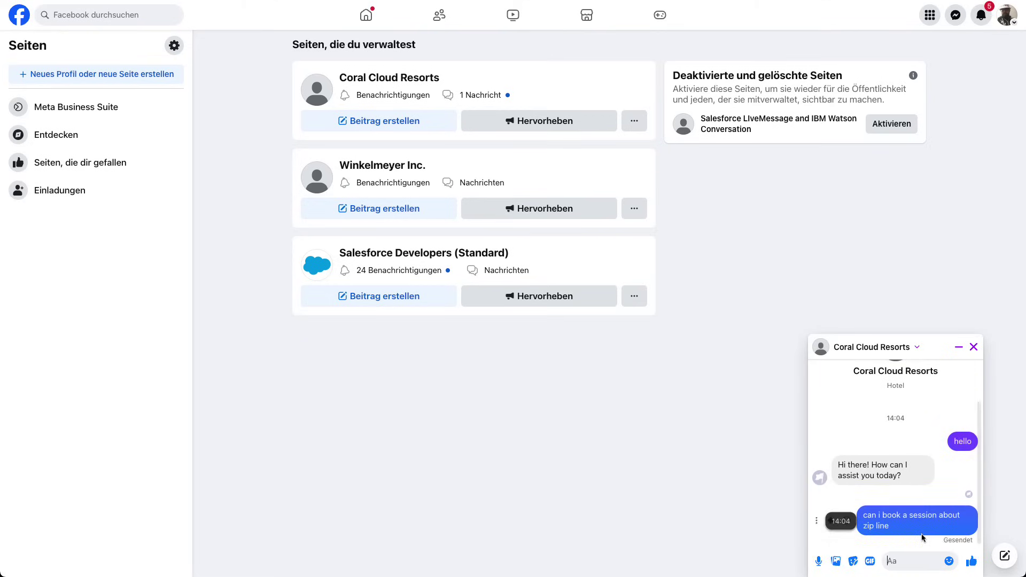